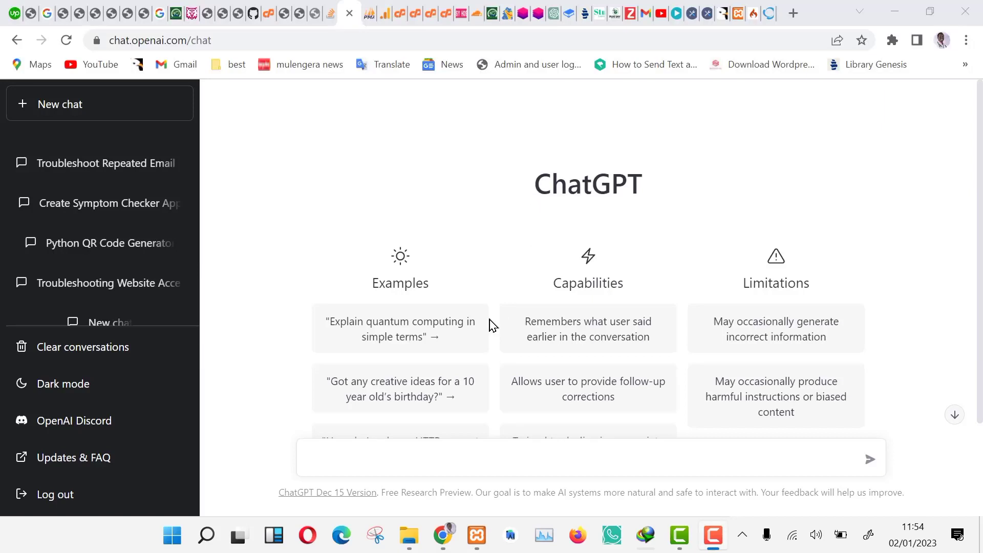
scroll(491, 324, "down", 3)
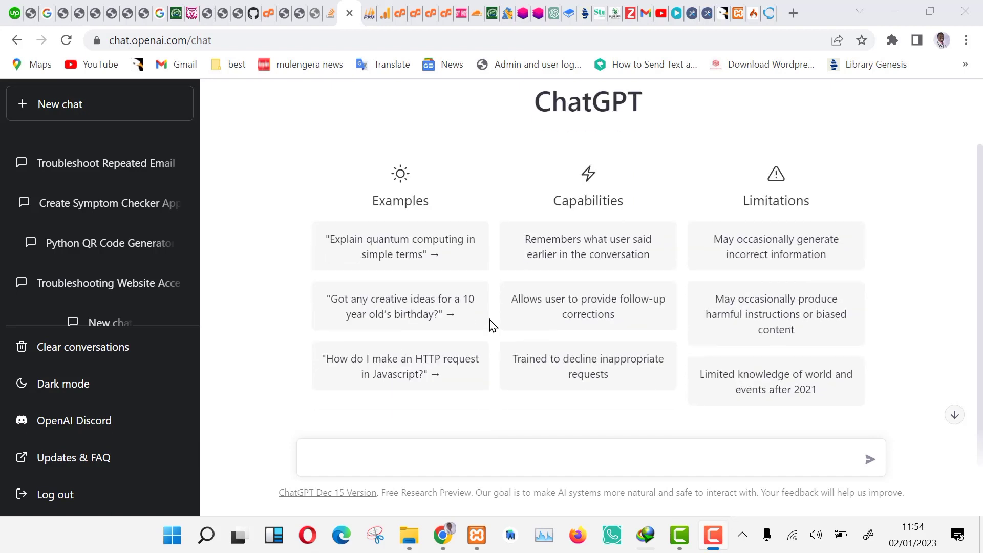
scroll(491, 325, "down", 1)
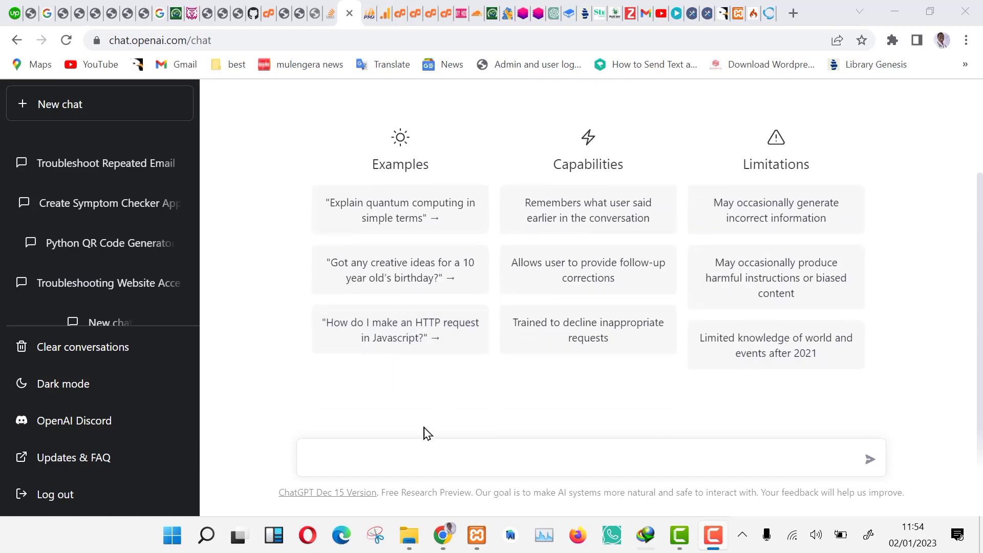
Step: Put the cursor in the empty ChatGPT message box to prepare a prompt
left_click(409, 458)
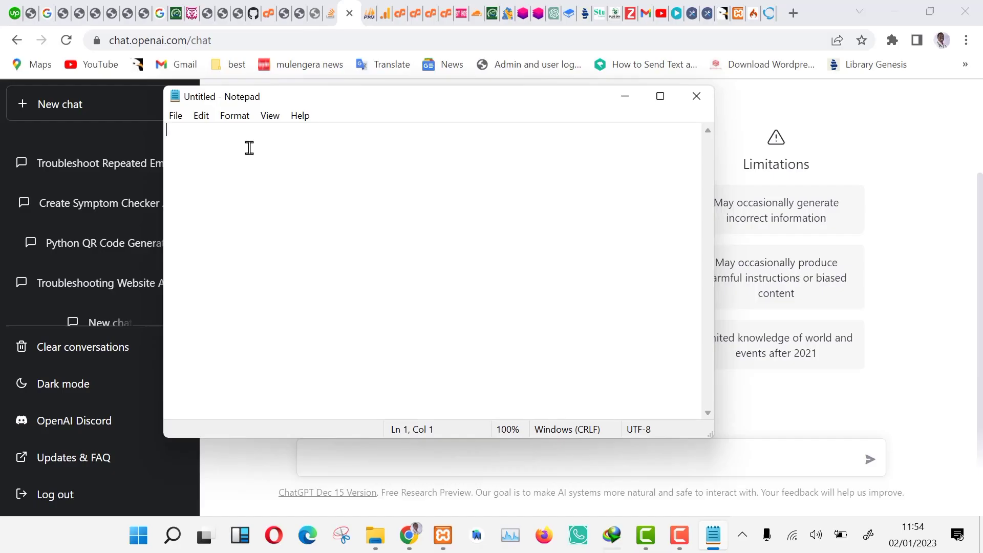
Step: Paste the proposal prompt into Notepad, delete the 2015–2022 sentence, and select all of it
type("write a detailed proporsal on the following research topic. Make sure it is free from plagiarism. \"Marital relationship satisfaction, social support and postpartum depression\". I'm a psychology masters student, so make sure its advanced. Add citations to this document . Use only data that is between 2015 and 2022 old, both for citation and review")
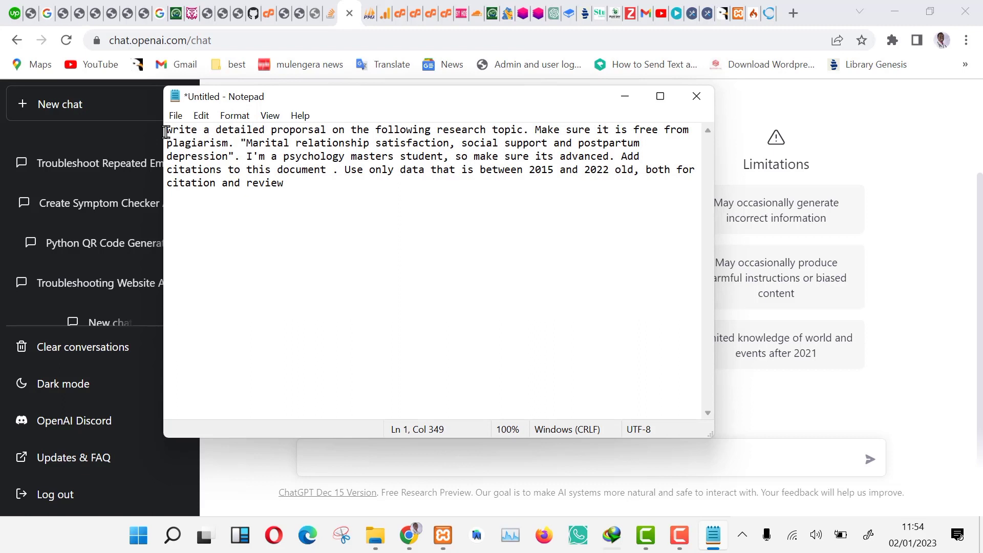
mouse_move(166, 132)
left_mouse_down()
mouse_move(534, 115)
mouse_move(669, 124)
left_mouse_up()
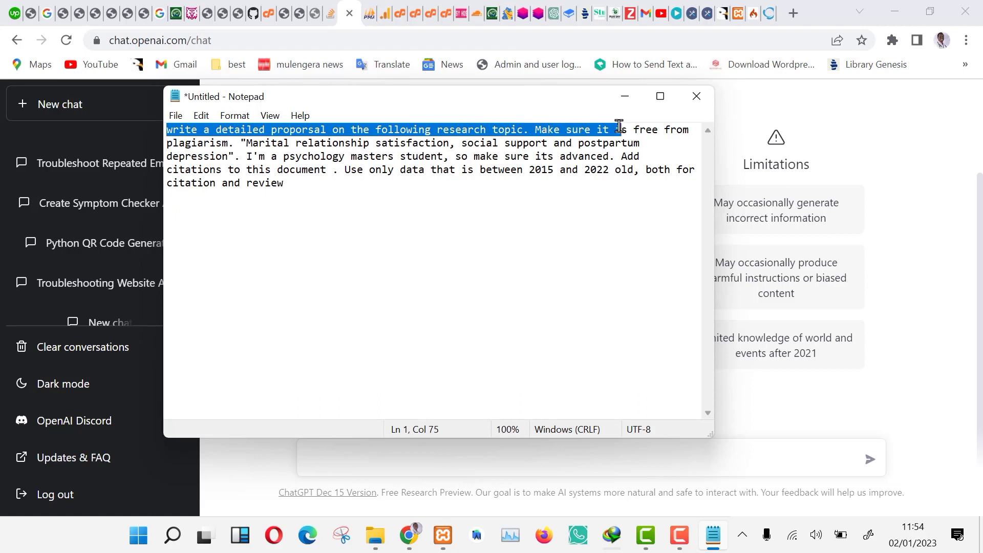
mouse_move(670, 125)
left_mouse_down()
mouse_move(237, 144)
mouse_move(601, 123)
mouse_move(301, 177)
mouse_move(445, 155)
mouse_move(614, 155)
mouse_move(344, 170)
mouse_move(545, 156)
mouse_move(655, 182)
left_mouse_up()
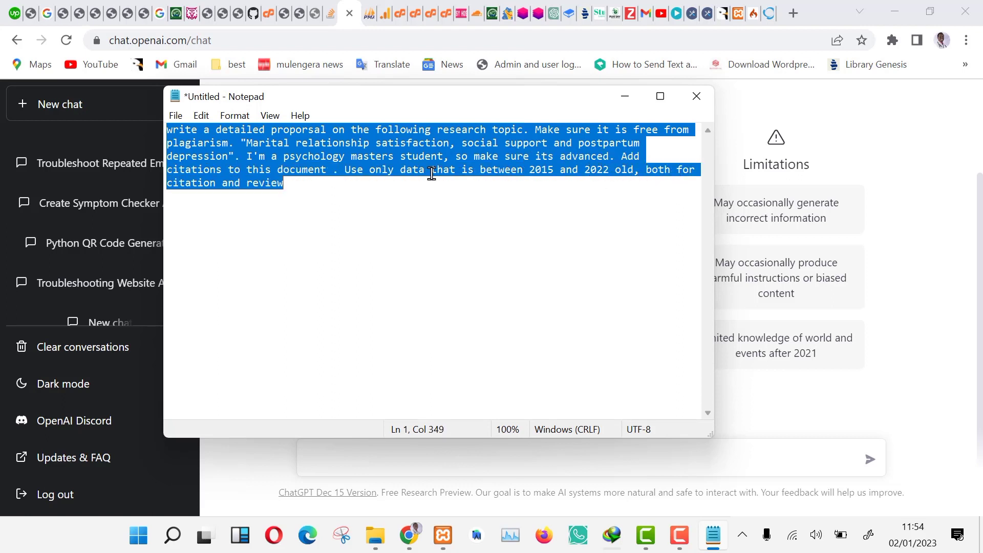
left_click_drag(337, 182, 333, 170)
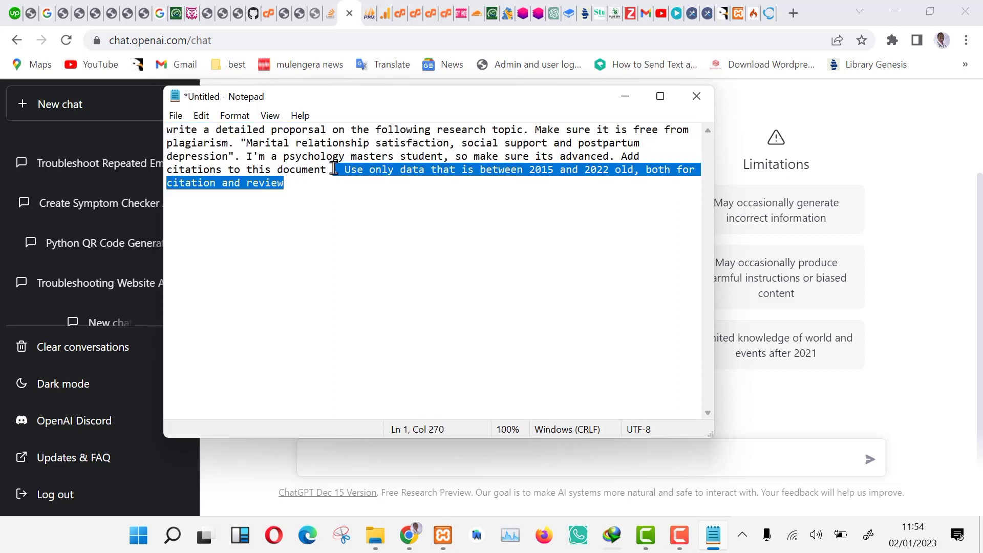
key("BackSpace")
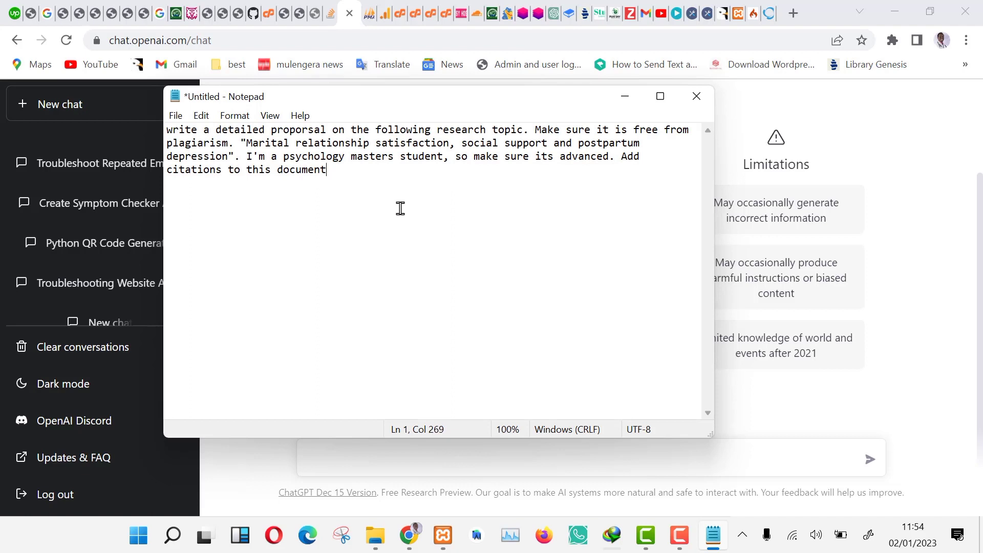
type(".")
key("ctrl+a")
key("ctrl+c")
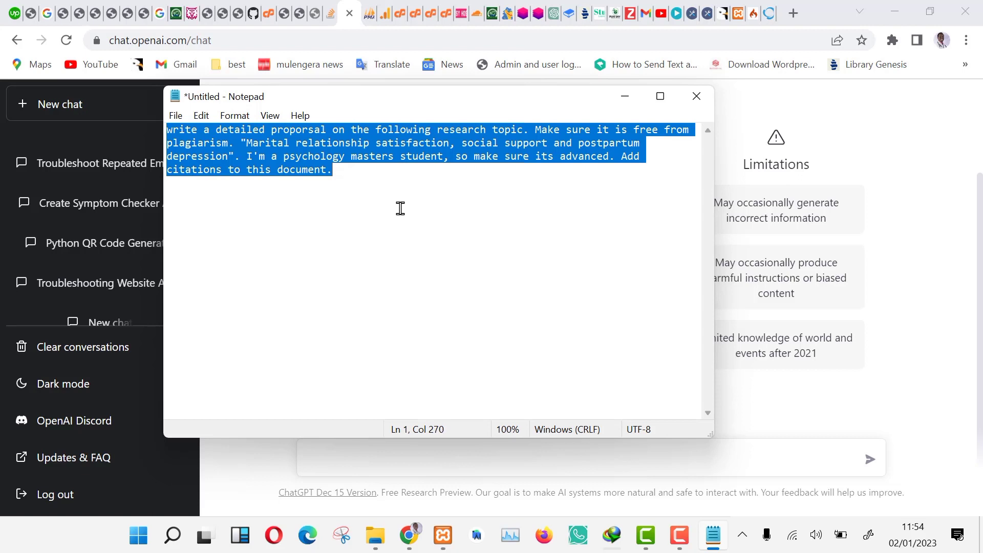
left_click(624, 95)
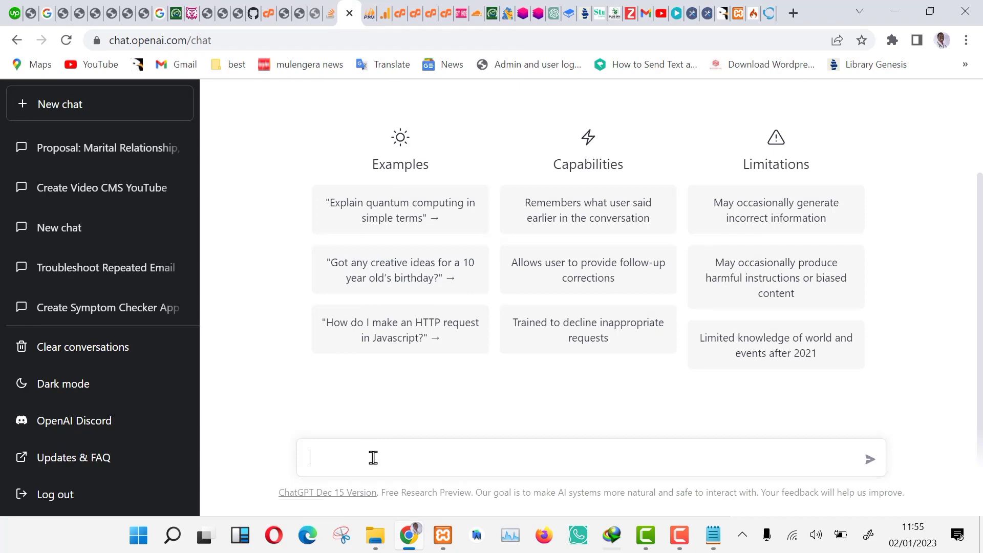
Step: Paste and send the edited research proposal prompt in ChatGPT
key("ctrl+v")
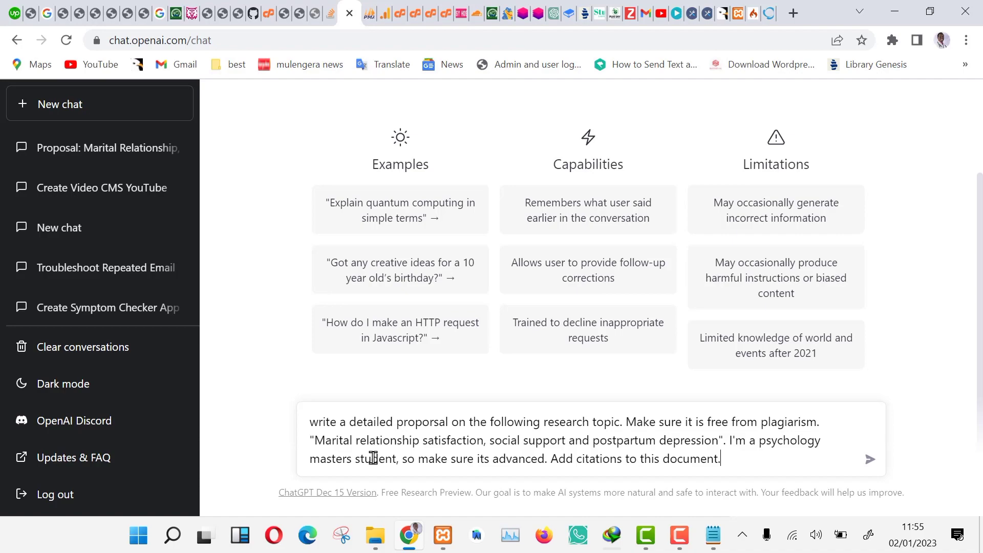
key("Return")
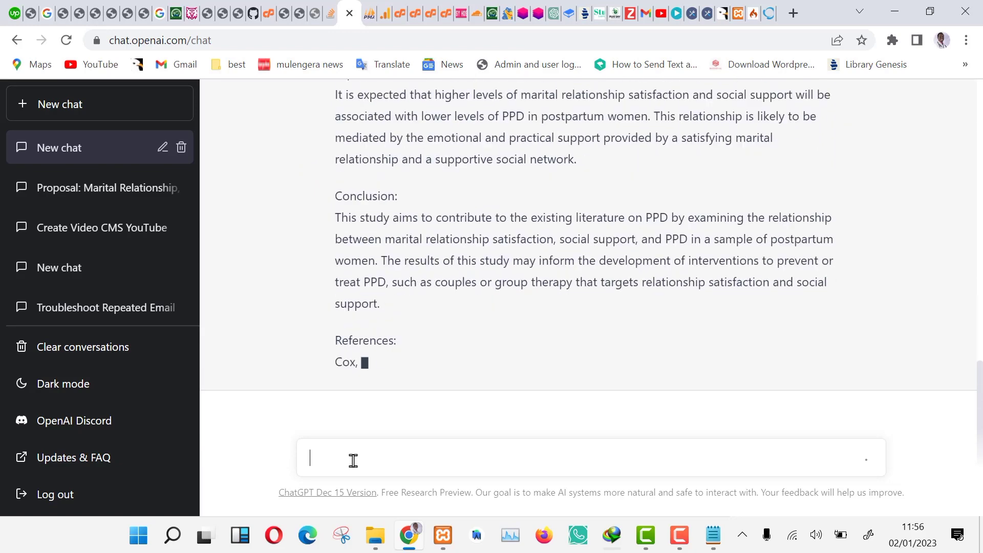
type("This ")
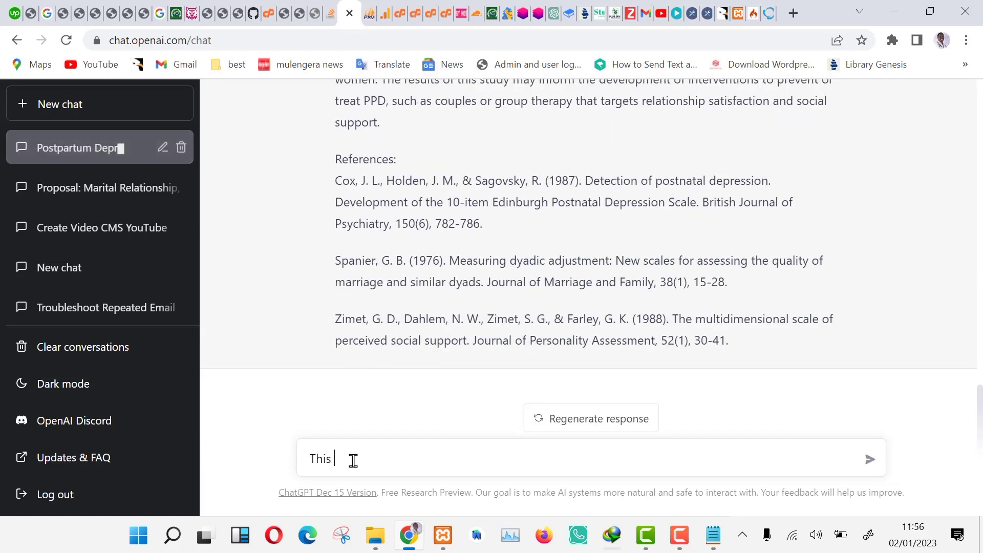
type("is too summarized,")
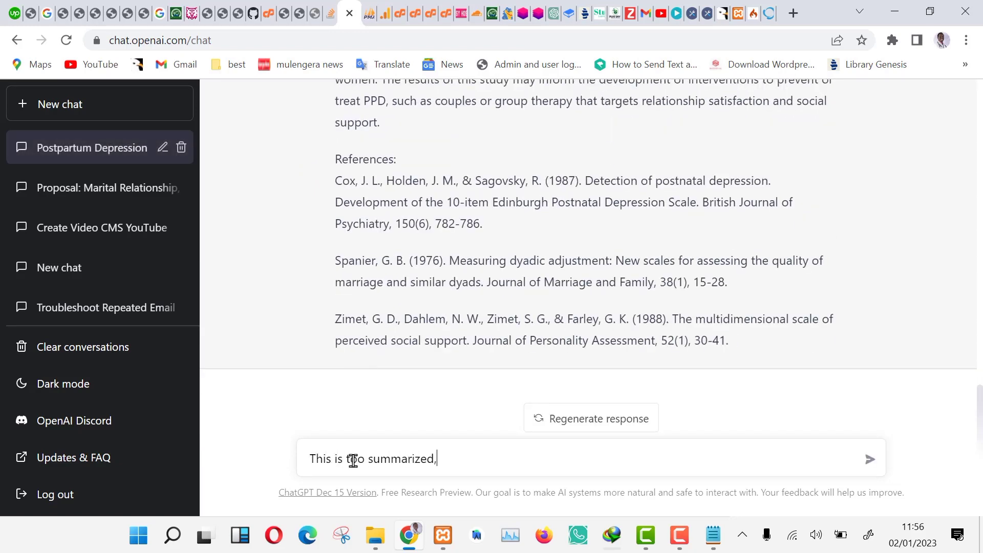
type(" retype the same do")
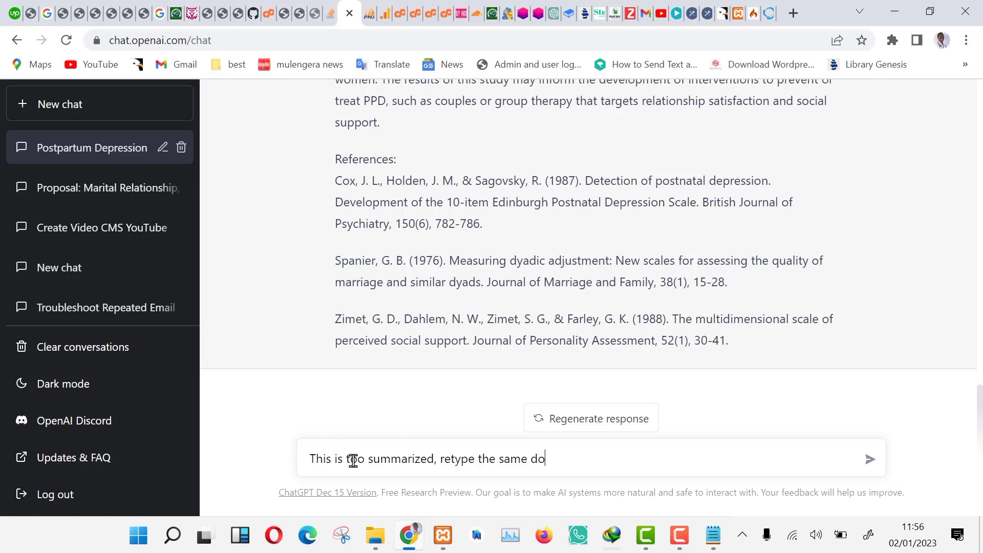
type("cument but make it more detailed and bulky")
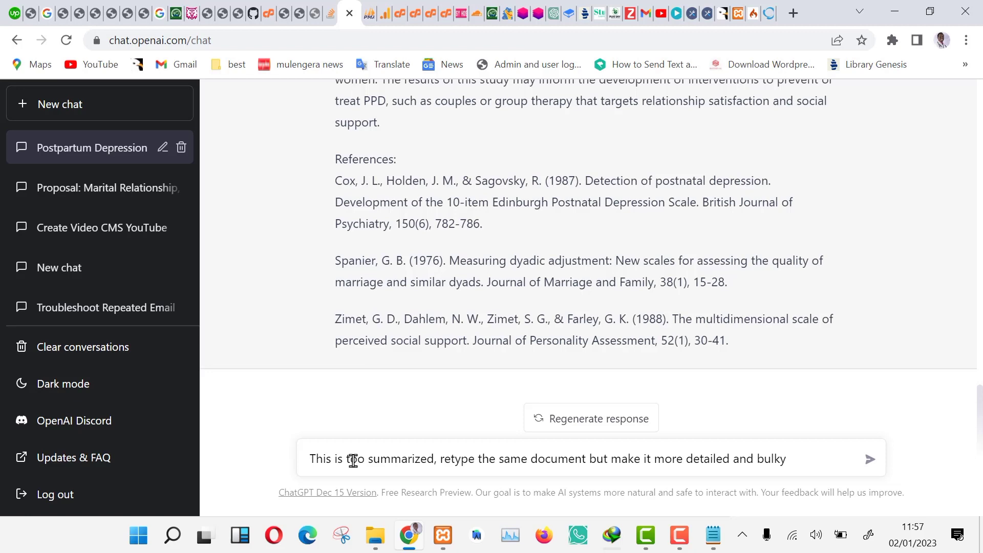
Step: Ask ChatGPT for a more detailed proposal, then send 'continue' to finish it
key("Return")
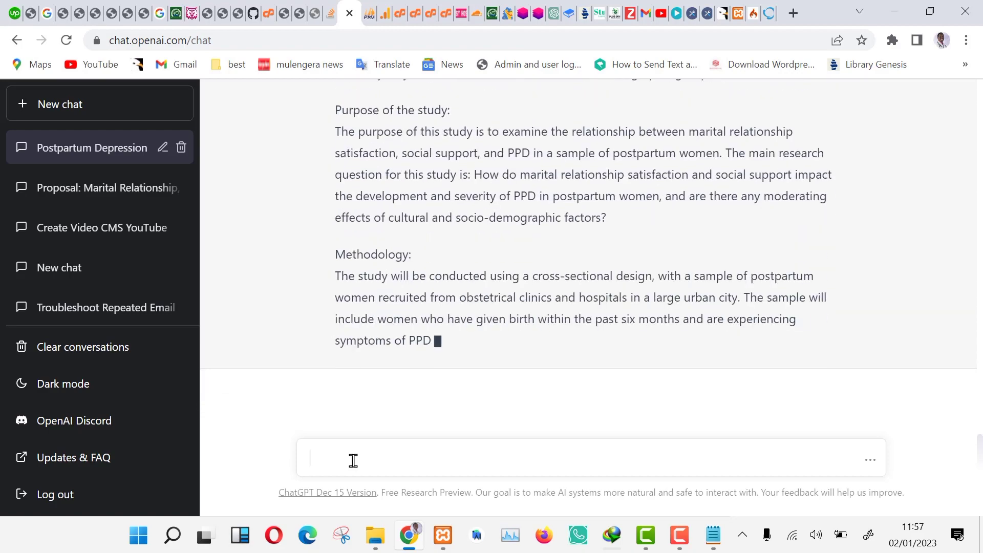
scroll(530, 307, "up", 5)
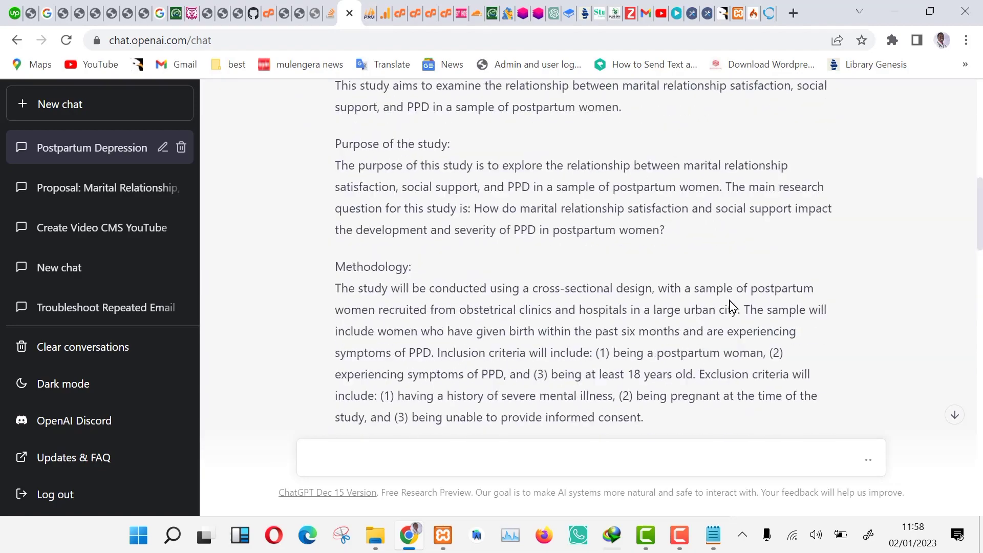
scroll(530, 307, "up", 3)
scroll(530, 308, "down", 10)
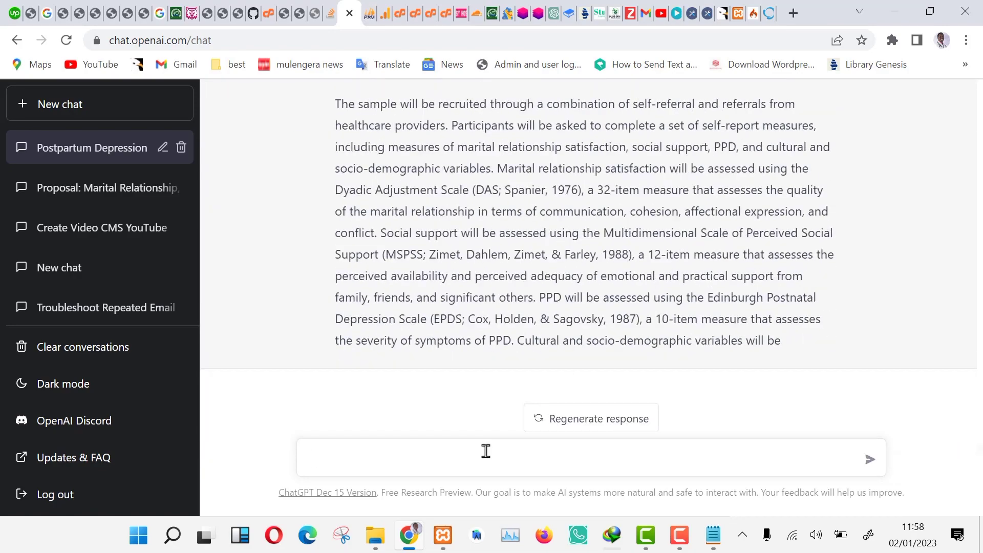
type("continue")
key("Return")
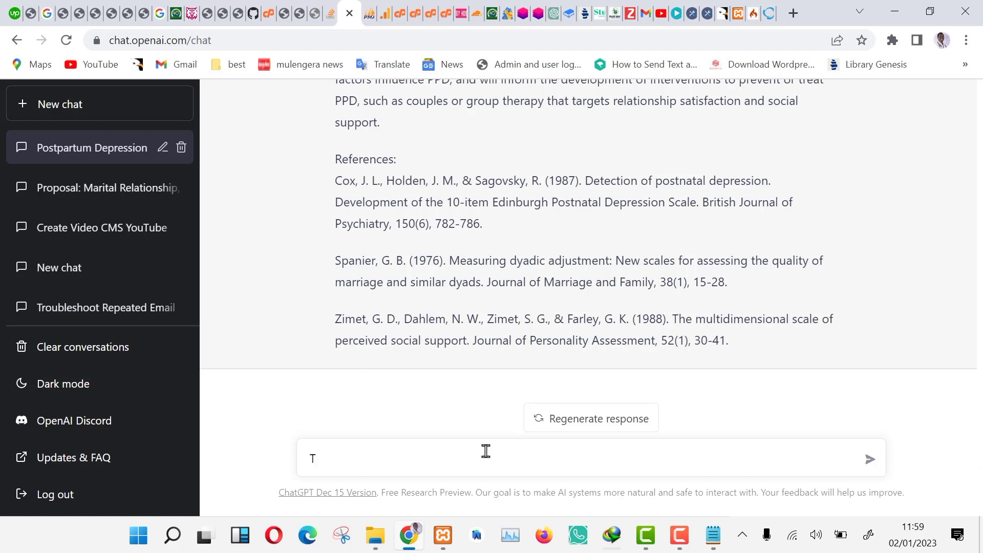
type("the same document above,")
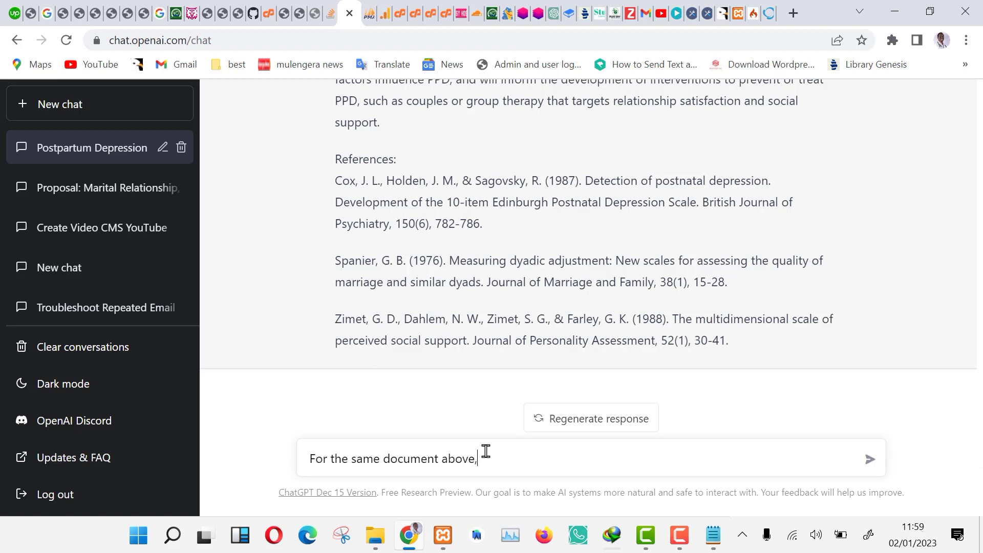
type(" add more citations and refe")
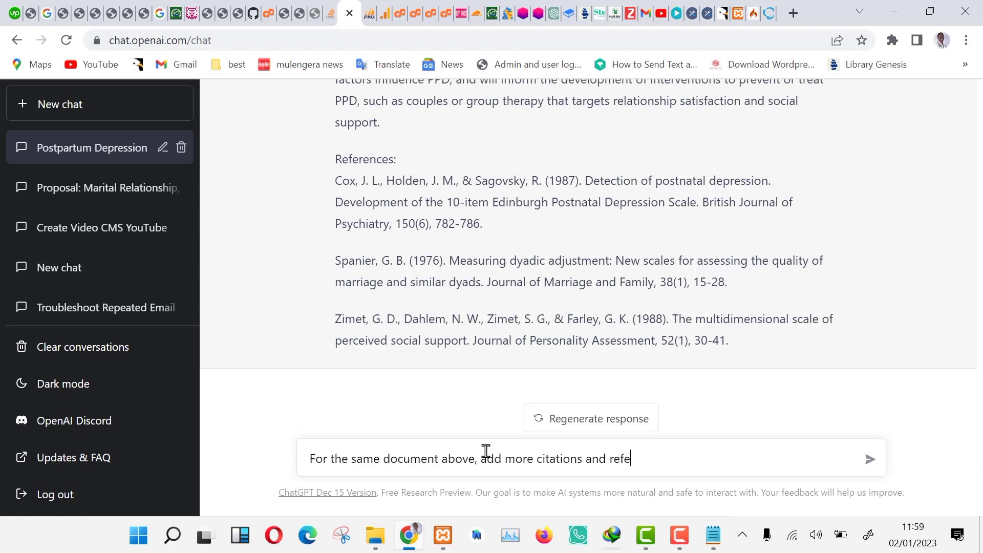
type("rences. Don't change")
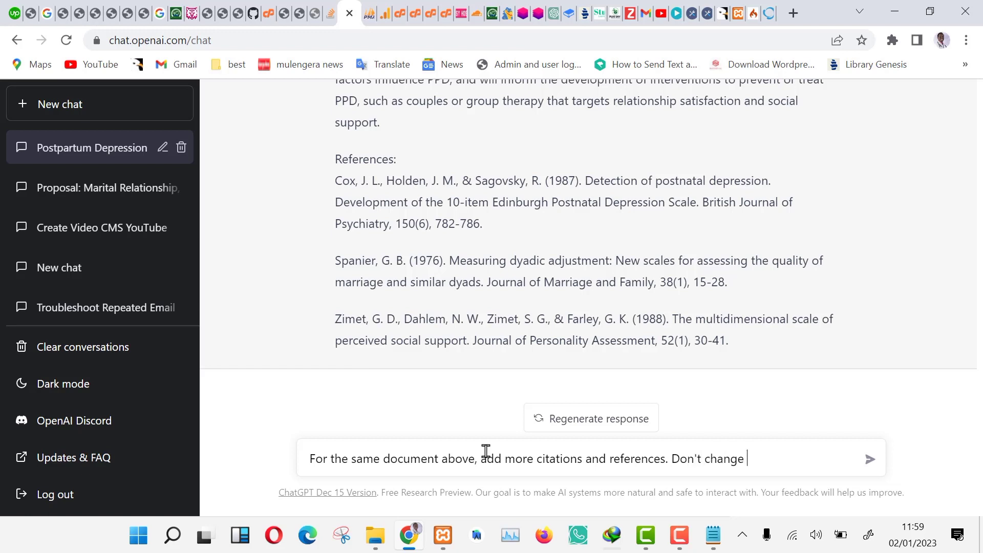
type(" anything except ")
type("adding more ci")
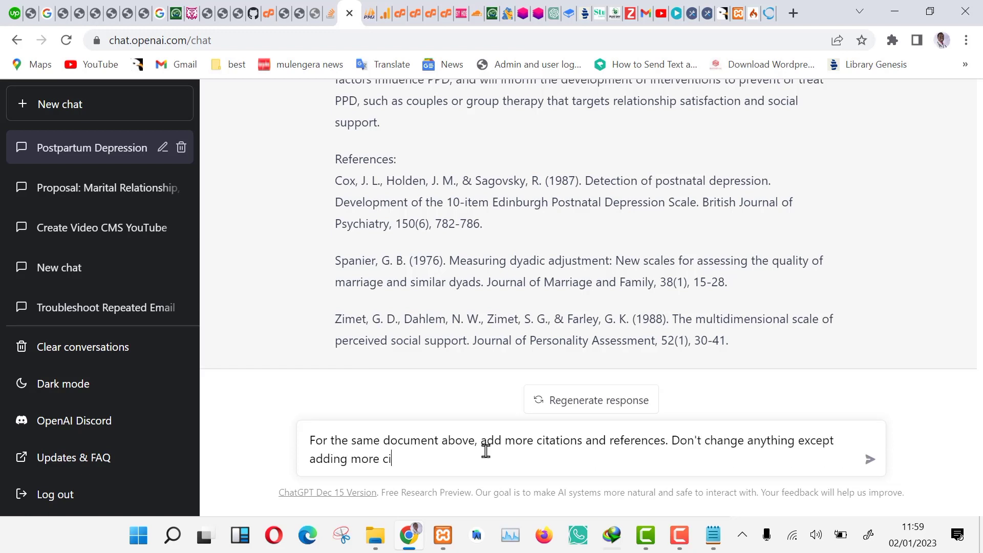
type("tations and references.")
Step: Request more citations and references, then send 'continue' to complete the reply
key("Return")
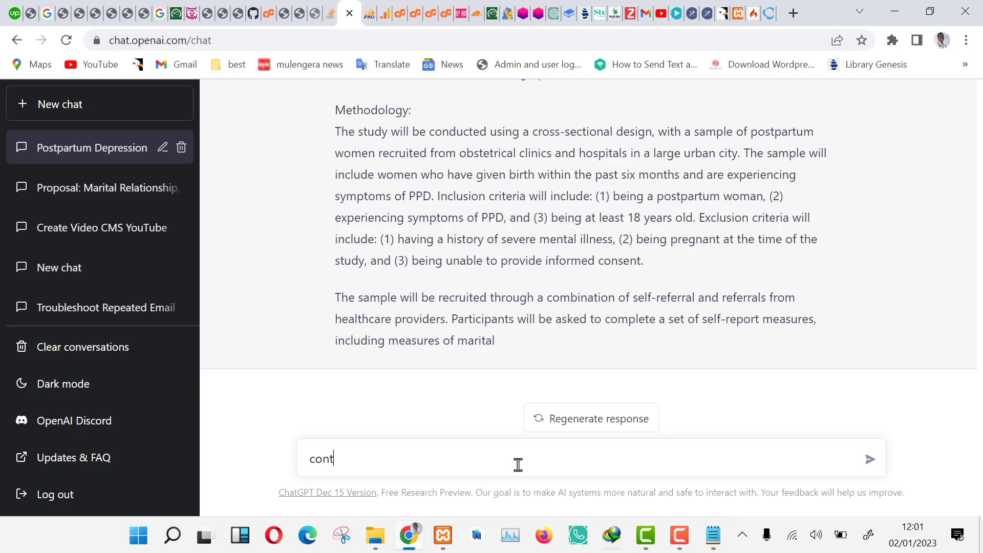
key("Return")
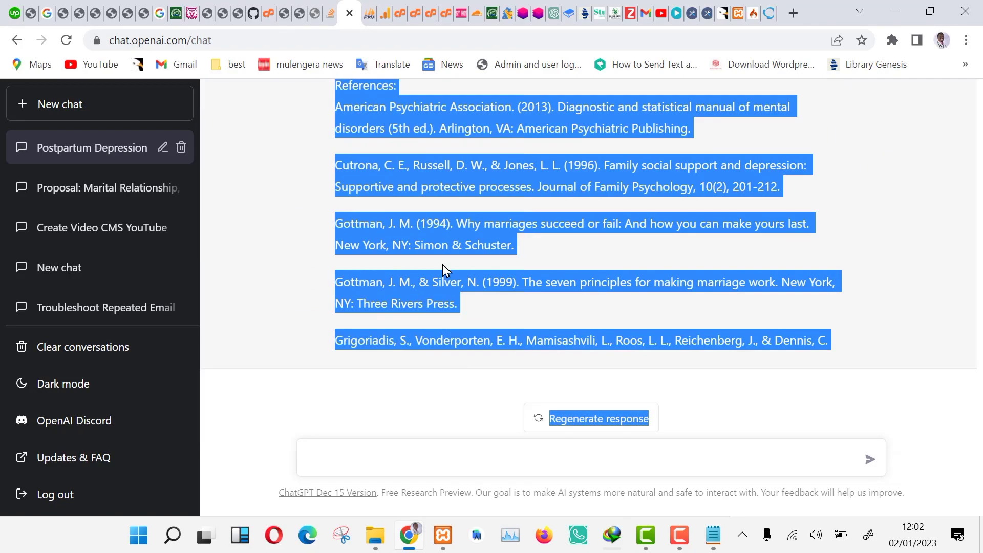
Step: Copy the expanded proposal and start Microsoft Word with a blank document
right_click(444, 268)
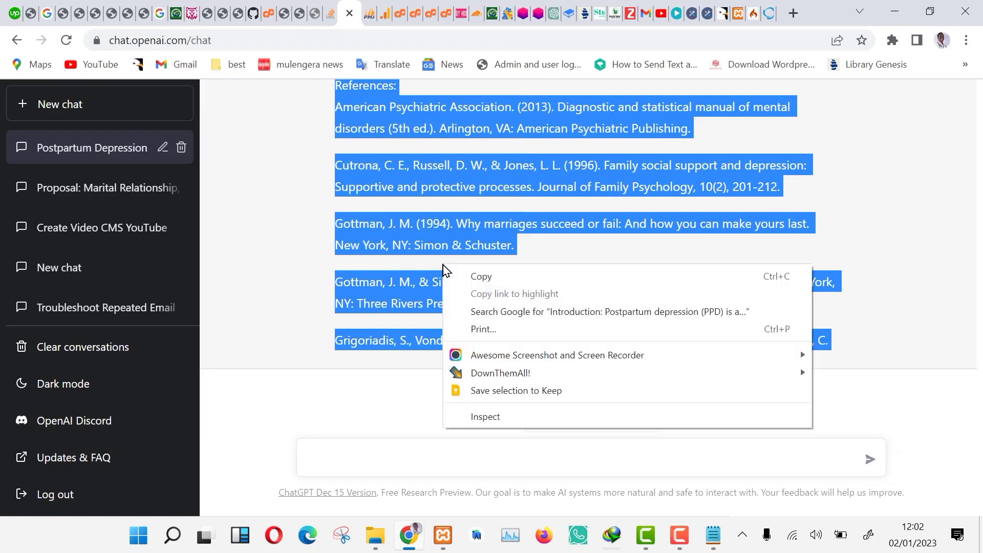
left_click(481, 277)
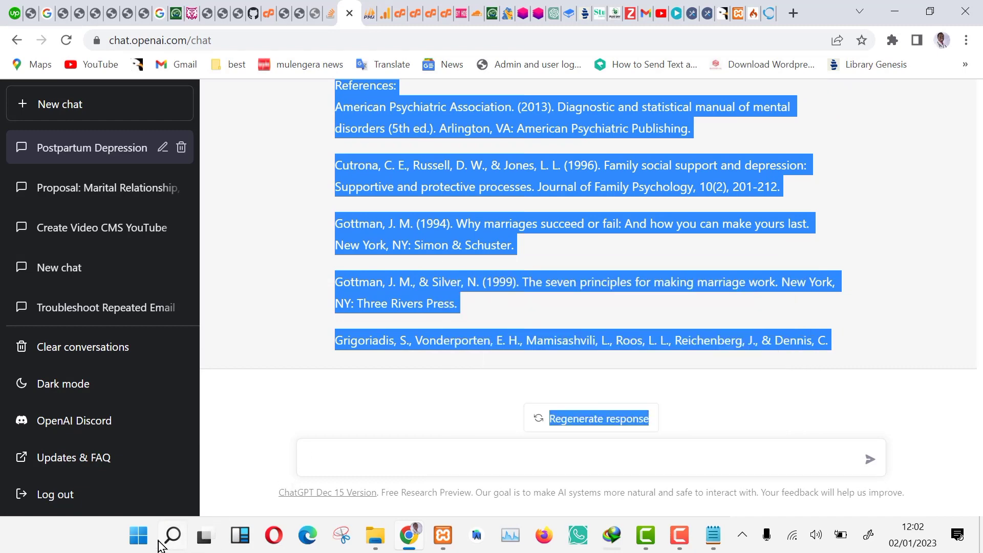
left_click(139, 535)
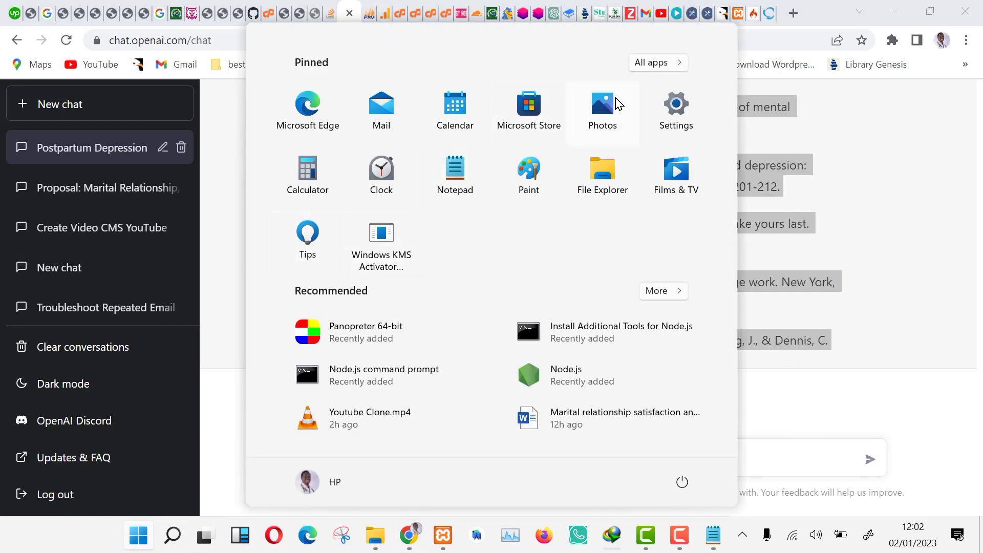
left_click(657, 65)
left_click(338, 168)
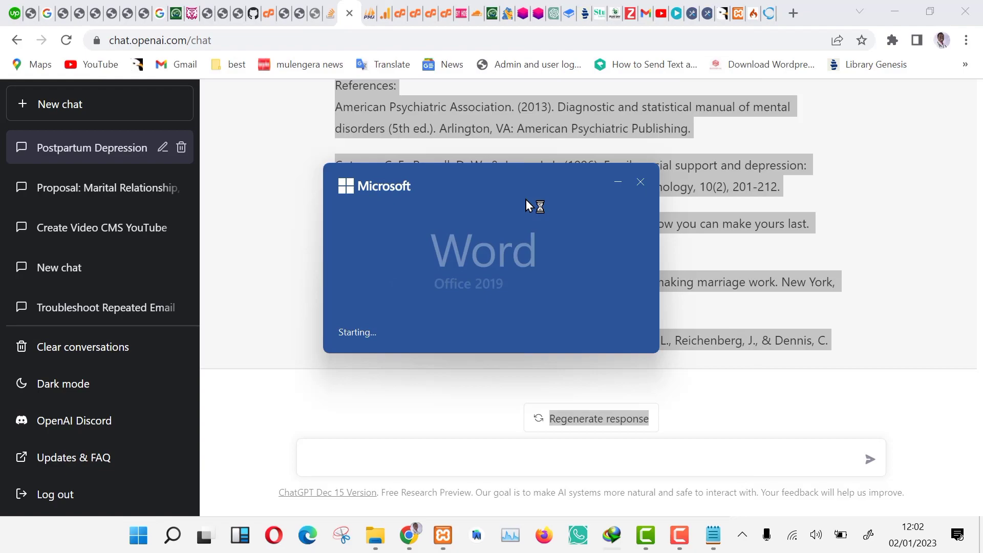
left_click(209, 200)
Step: Paste the proposal into Document1 and bold headings such as Conclusion
right_click(274, 196)
left_click(298, 312)
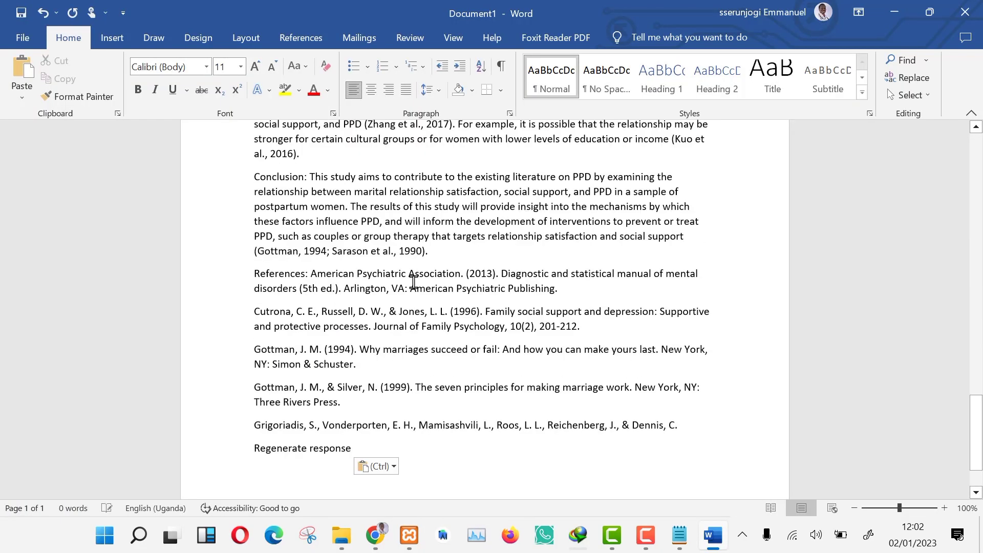
scroll(415, 284, "up", 5)
scroll(234, 266, "up", 8)
scroll(234, 267, "up", 5)
scroll(234, 266, "down", 10)
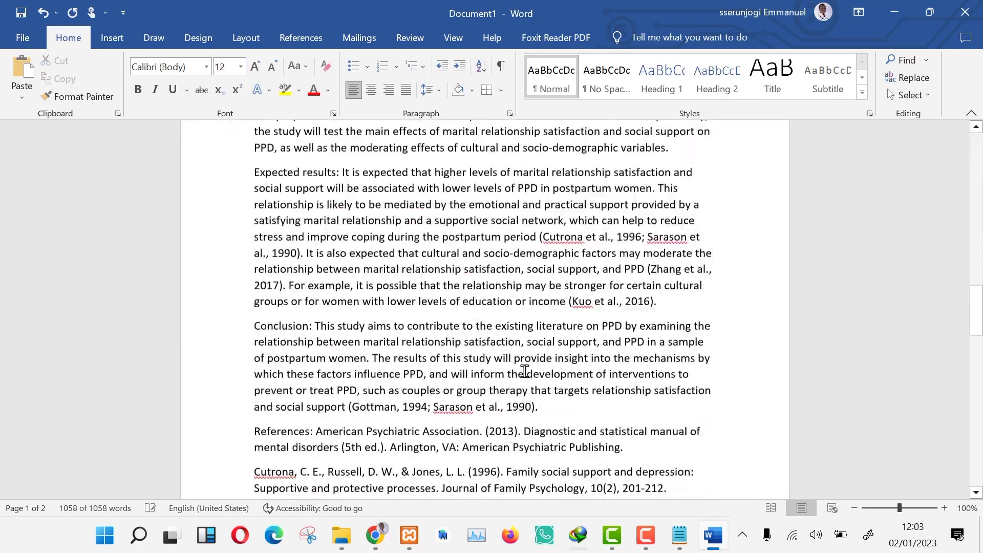
scroll(234, 267, "down", 3)
scroll(255, 385, "up", 3)
double_click(255, 386)
scroll(255, 386, "up", 5)
scroll(330, 208, "up", 5)
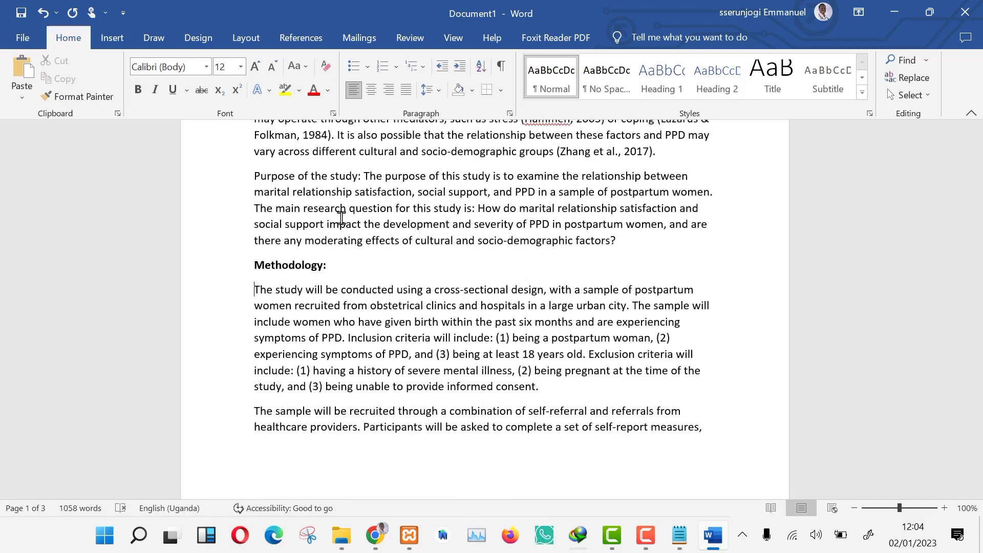
scroll(330, 207, "up", 5)
scroll(330, 208, "up", 3)
left_click(375, 535)
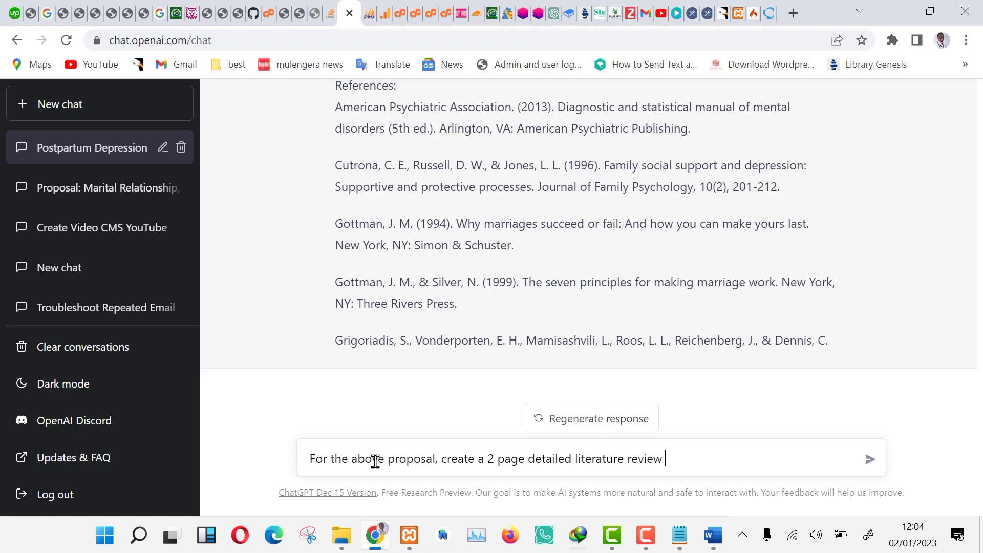
Step: Get the two-page literature review, copy it, and add a blank paragraph for it in Word
key("Return")
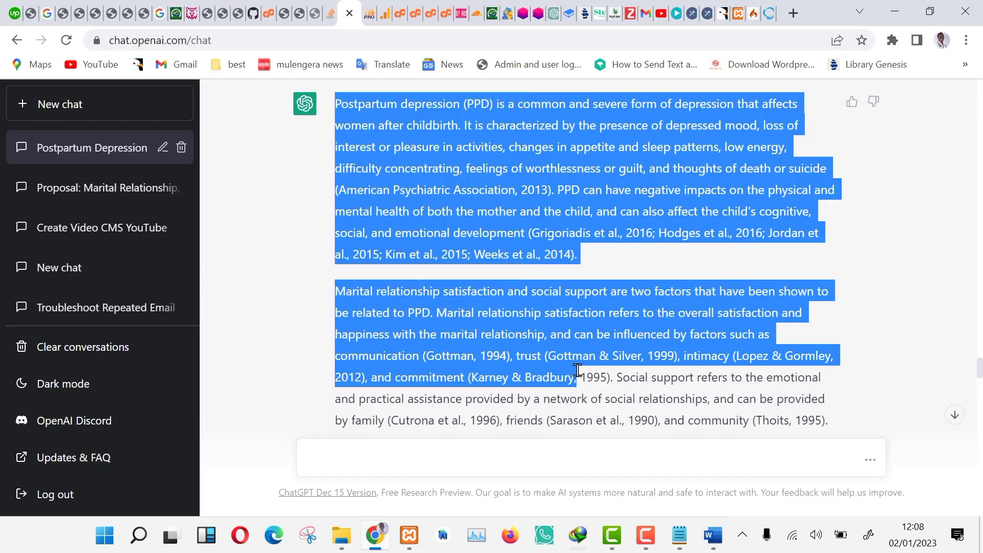
left_click_drag(575, 372, 835, 419)
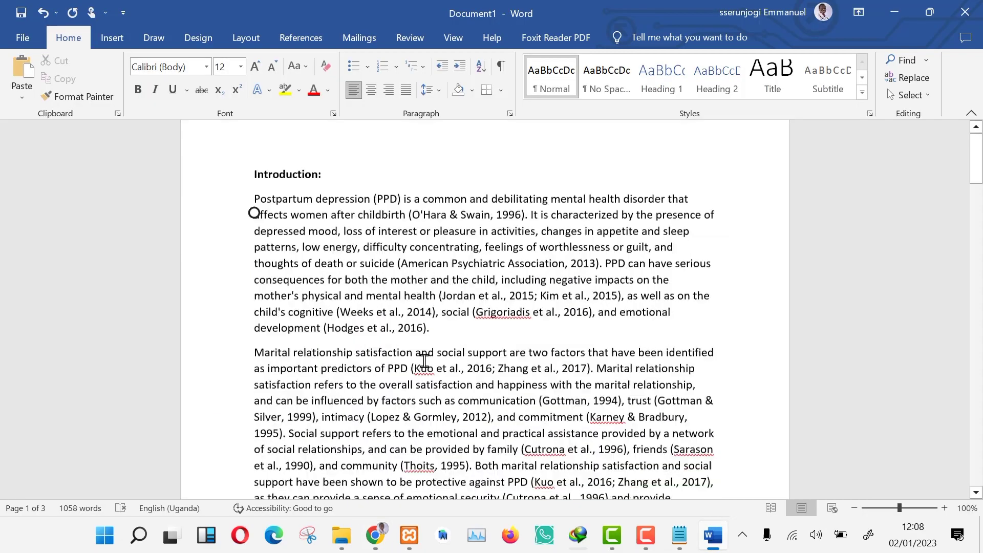
scroll(423, 359, "down", 8)
scroll(423, 360, "down", 3)
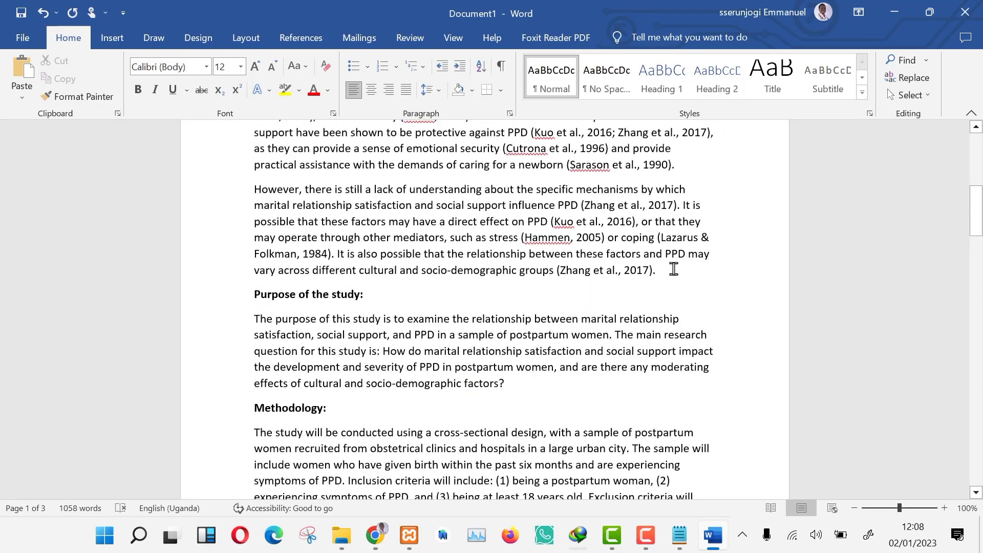
key("Return")
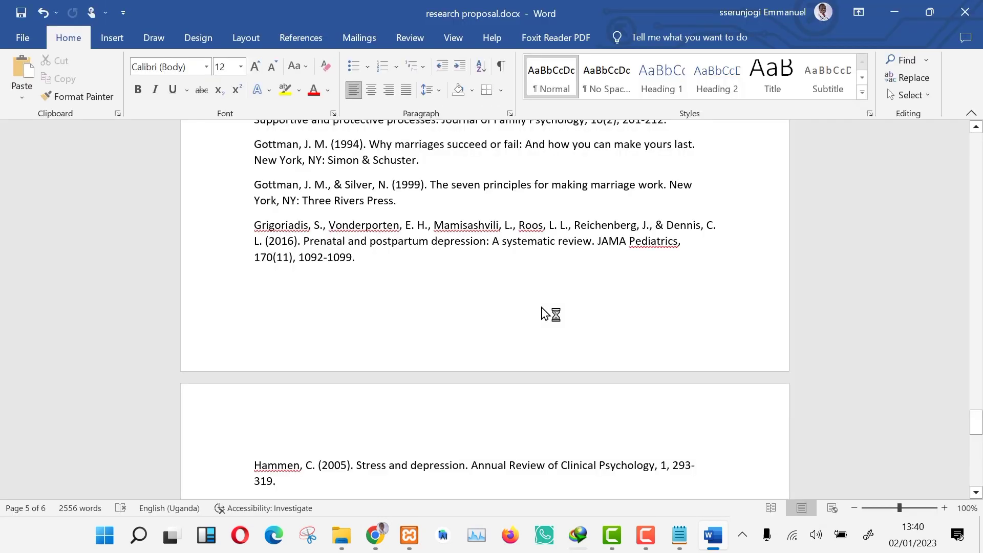
Step: Open research proposal.pdf from Documents > ChatGTP Tutor in Adobe Reader
left_click(356, 510)
left_click(187, 287)
double_click(231, 242)
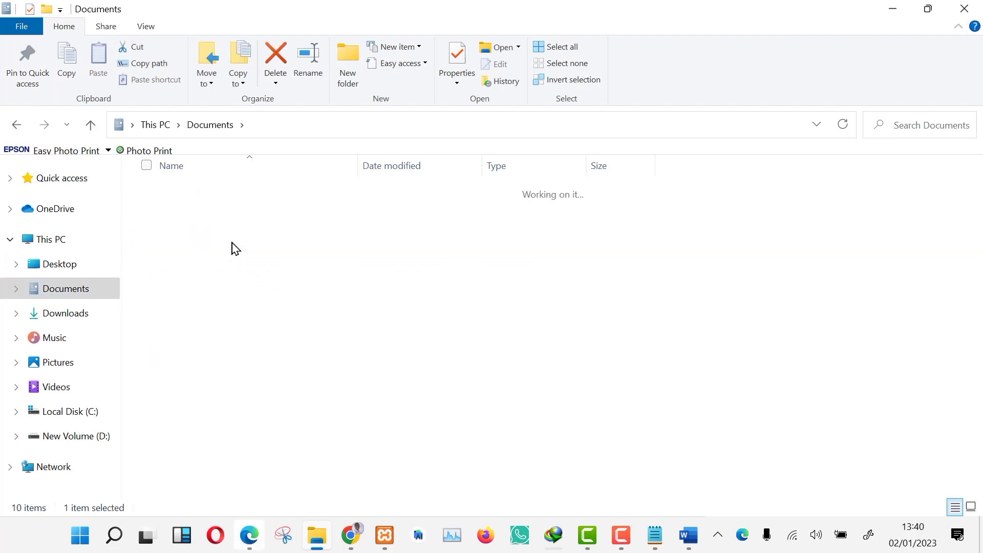
left_click(208, 384)
right_click(261, 384)
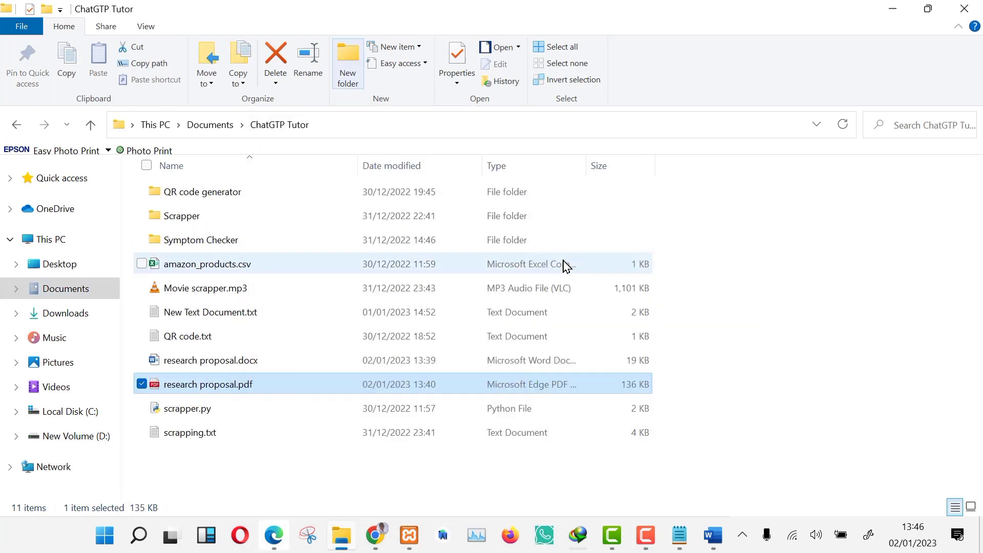
key("Return")
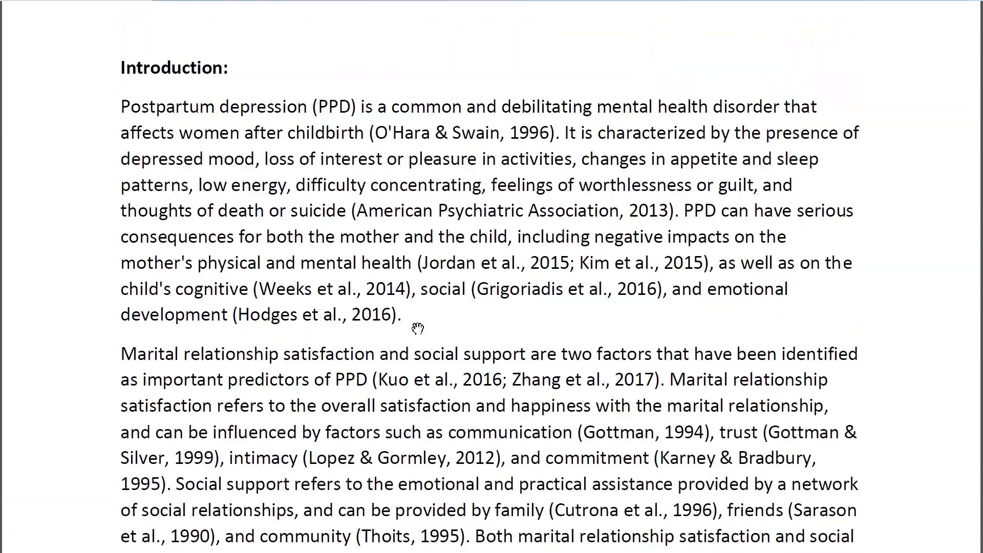
scroll(417, 329, "down", 4)
scroll(417, 329, "down", 4)
scroll(417, 329, "down", 4)
scroll(417, 329, "down", 4)
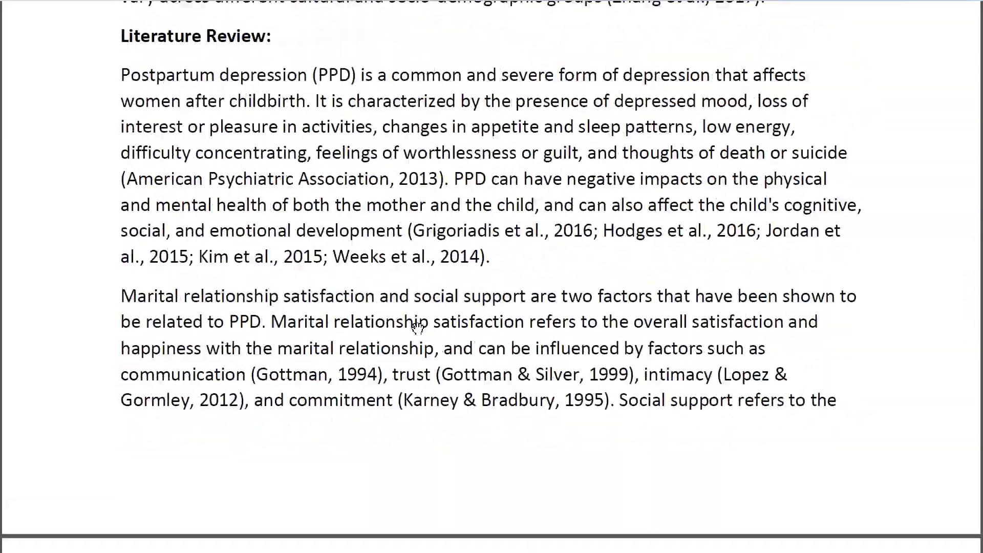
scroll(418, 329, "down", 5)
scroll(416, 329, "down", 5)
scroll(417, 329, "down", 5)
scroll(417, 329, "down", 5)
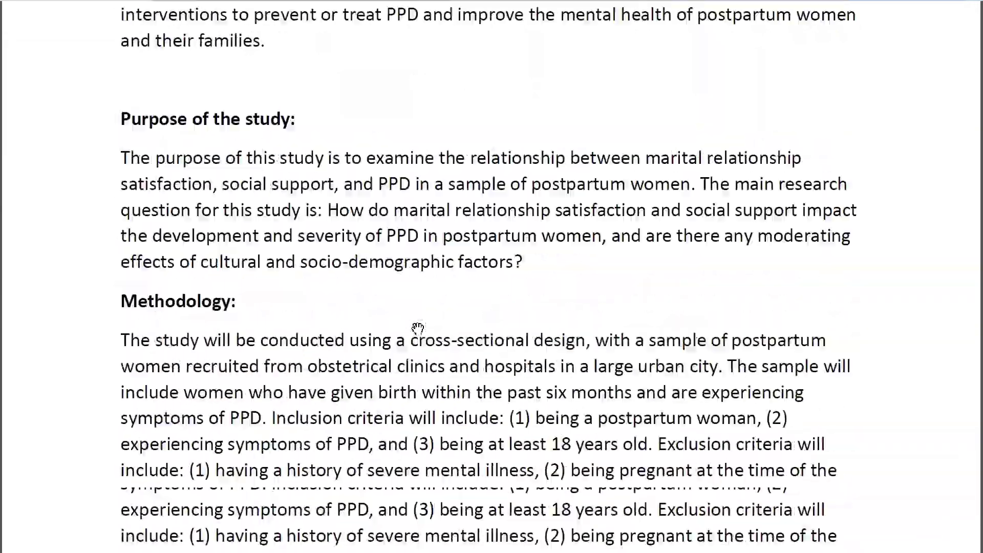
scroll(417, 328, "down", 6)
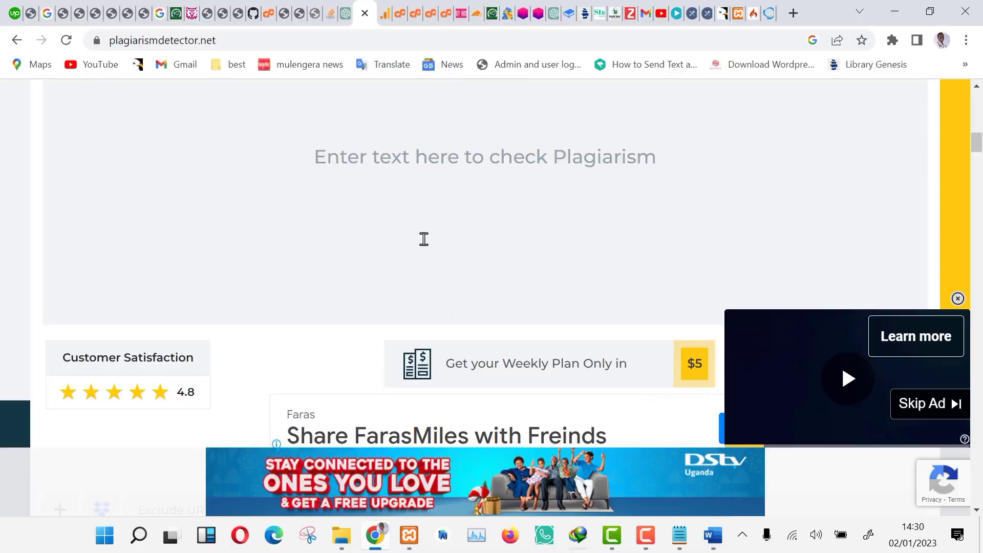
Step: Focus the Plagiarism Detector text box to enter the proposal text
left_click(423, 239)
scroll(423, 239, "up", 3)
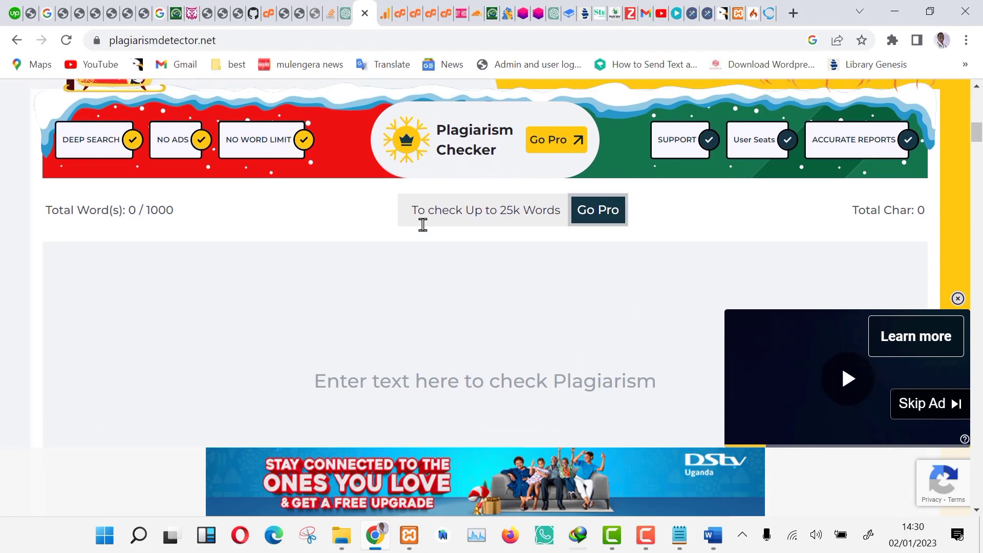
scroll(421, 224, "up", 2)
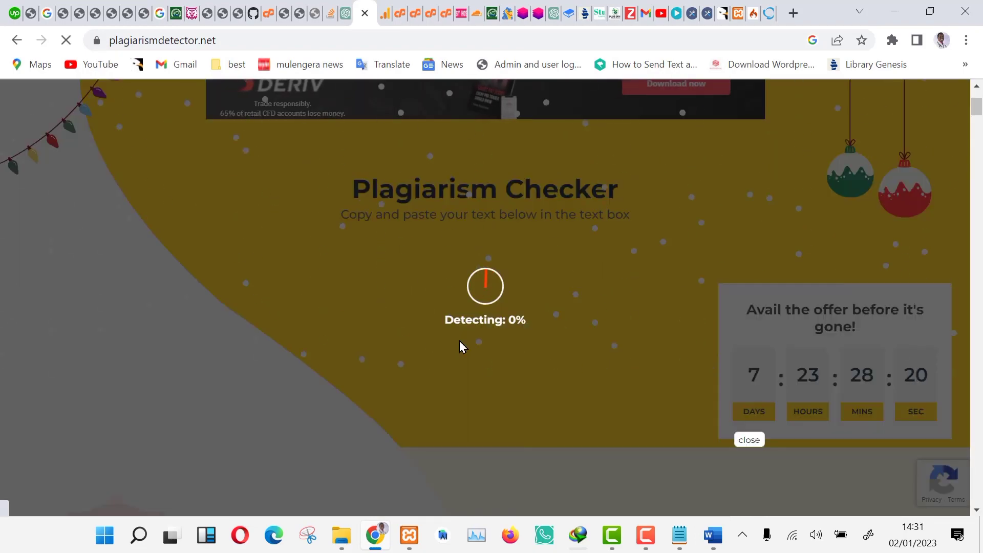